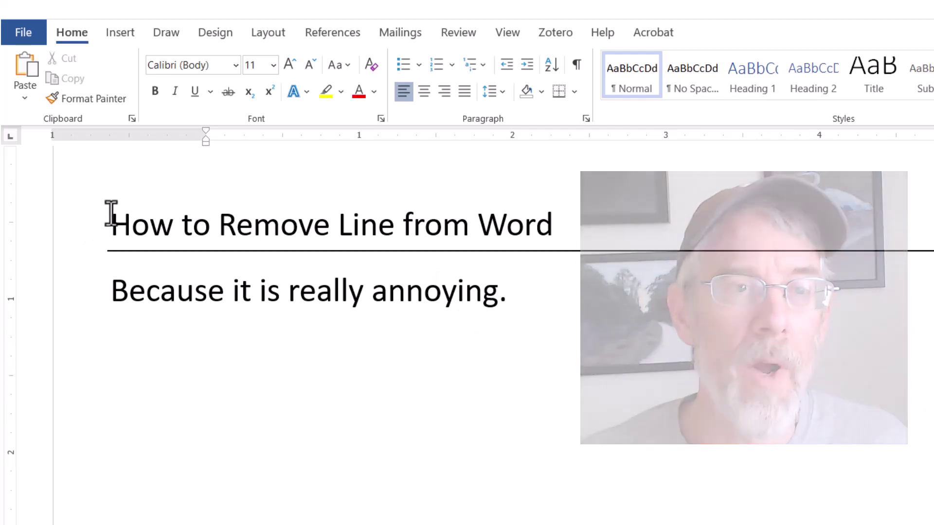
Select the heading and body line and repaste them with Keep Text Only.
drag(110, 213, 576, 309)
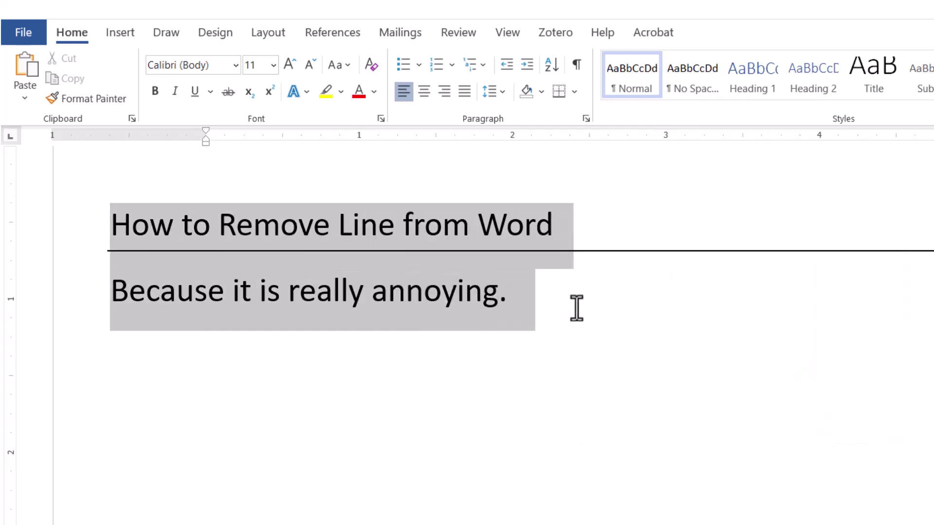
right_click(401, 289)
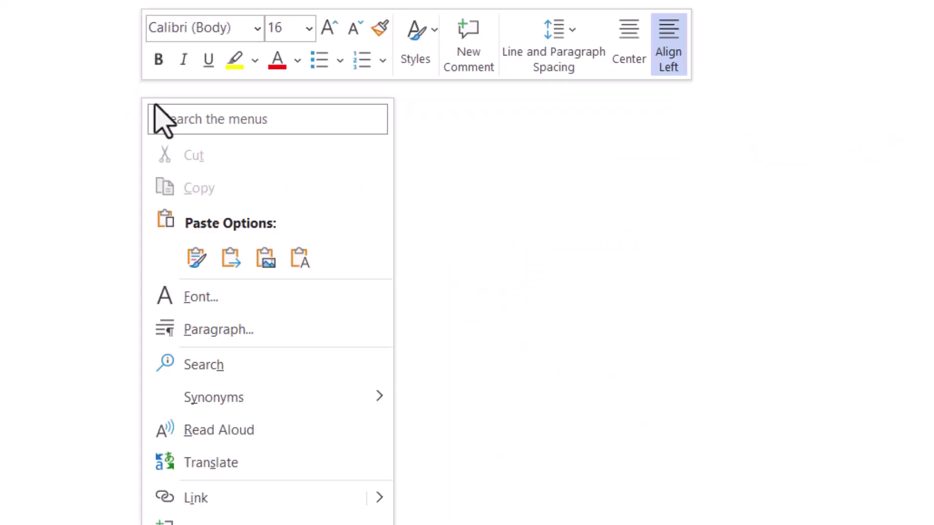
click(294, 258)
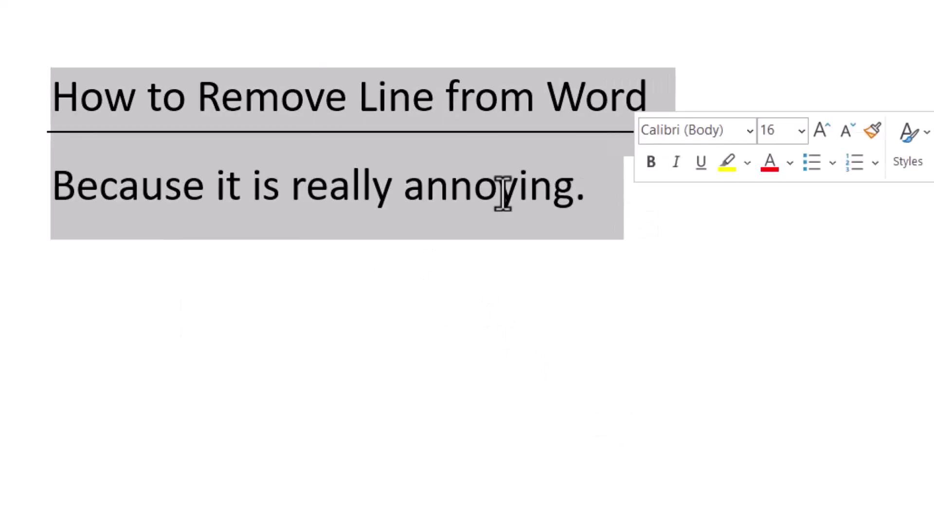
Repaste both lines as plain text via Keep Text Only, removing the border.
right_click(460, 197)
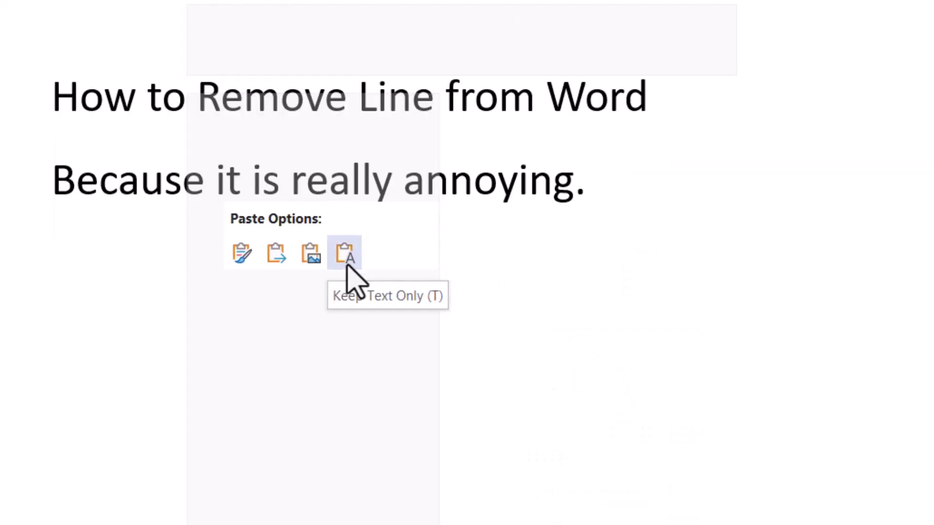
click(345, 253)
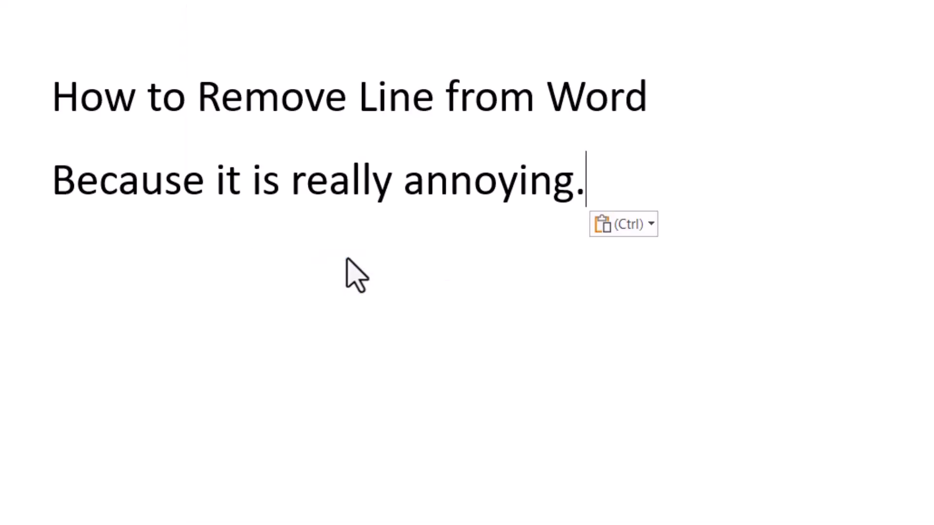